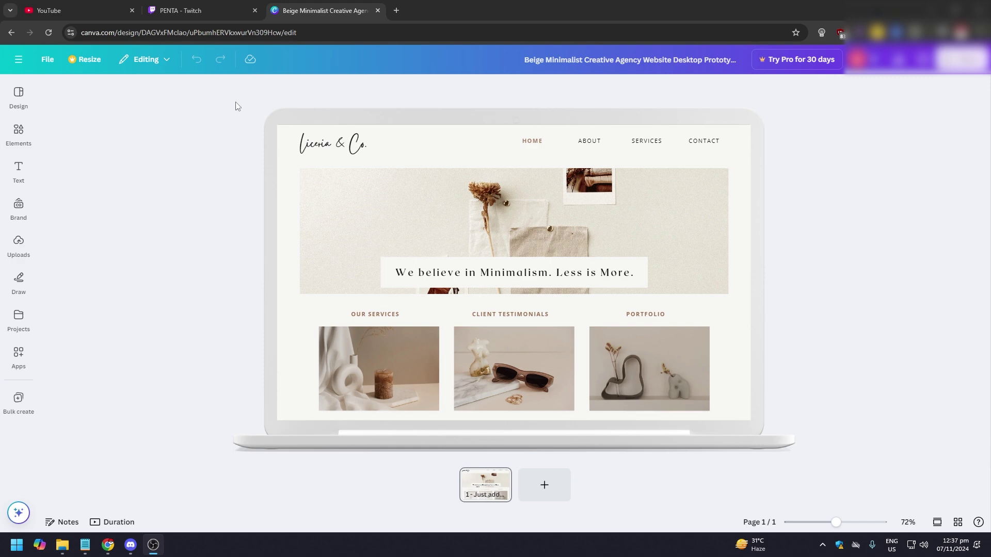
Step: Browse 'search bar' template results and their Styles, then clear the search term
left_click(23, 97)
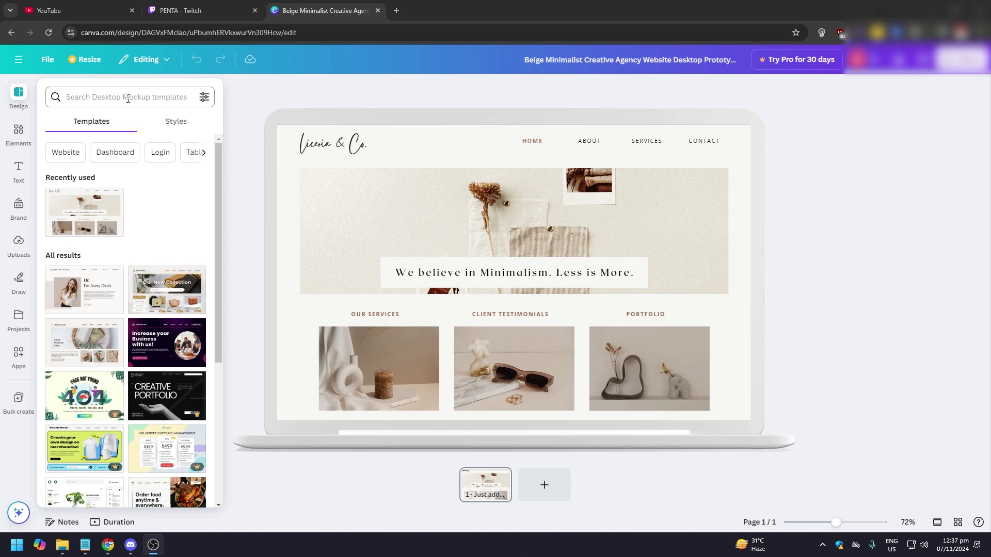
left_click(105, 96)
type("s")
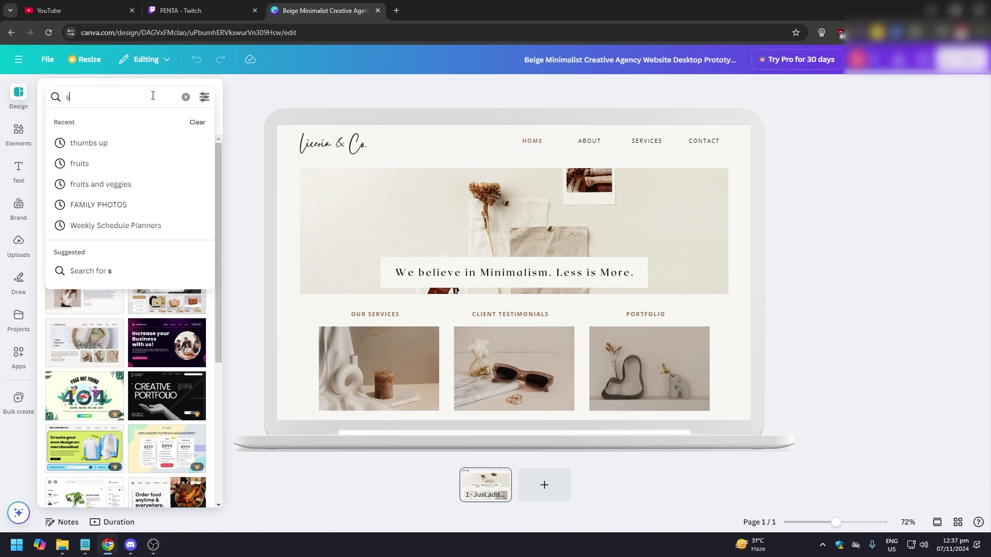
type("earch bar")
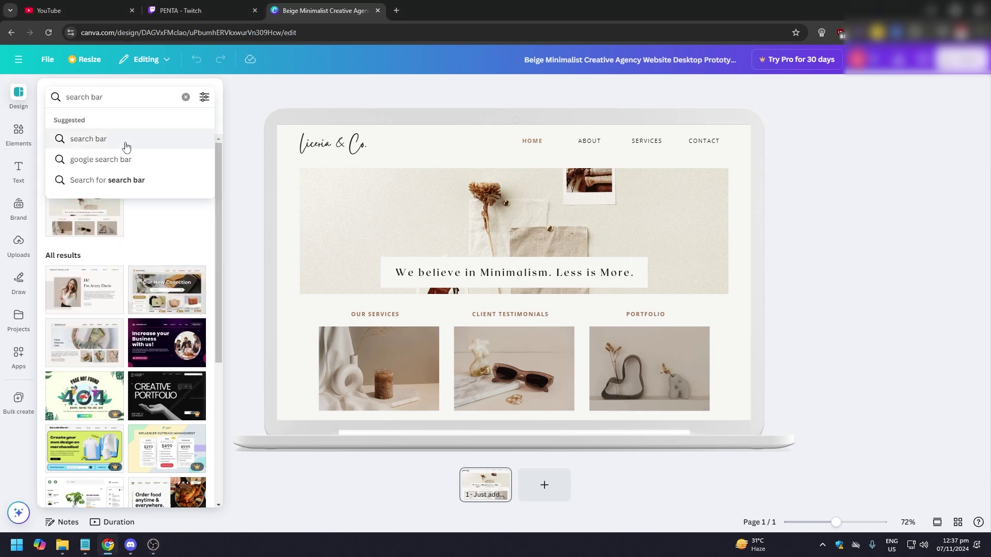
left_click(126, 146)
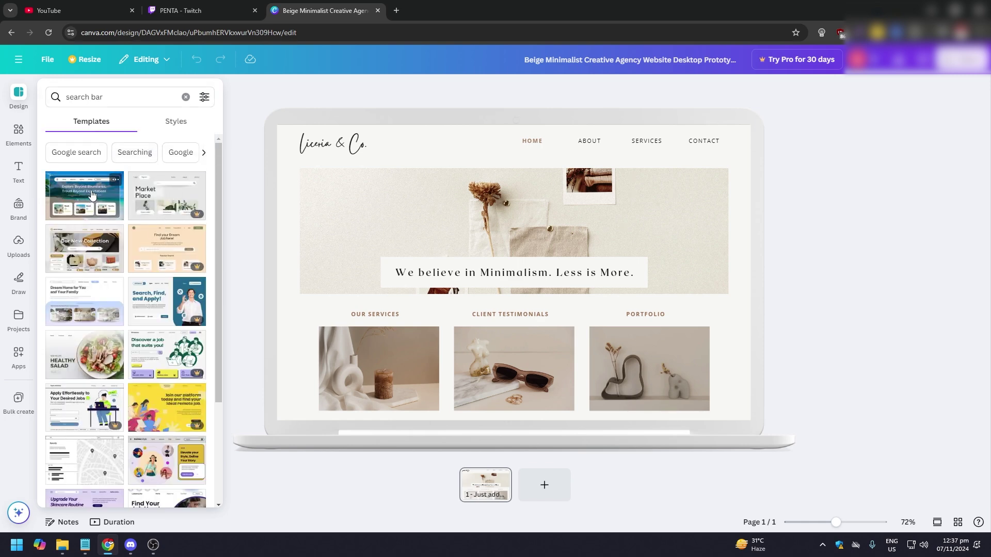
scroll(91, 195, "down", 2)
scroll(102, 233, "down", 2)
scroll(109, 271, "down", 2)
scroll(116, 294, "down", 2)
scroll(115, 293, "up", 3)
scroll(116, 293, "up", 5)
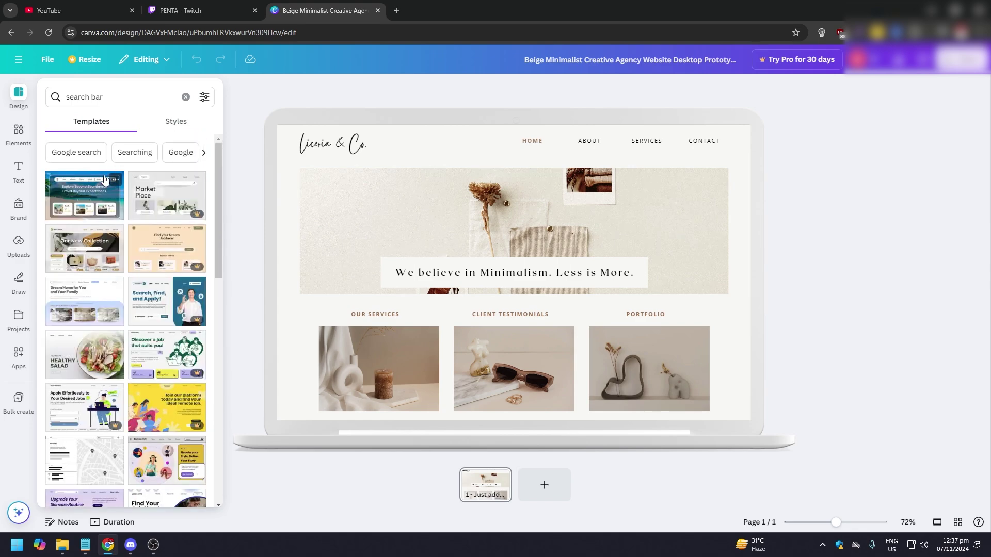
left_click(177, 122)
left_click(122, 102)
type("s")
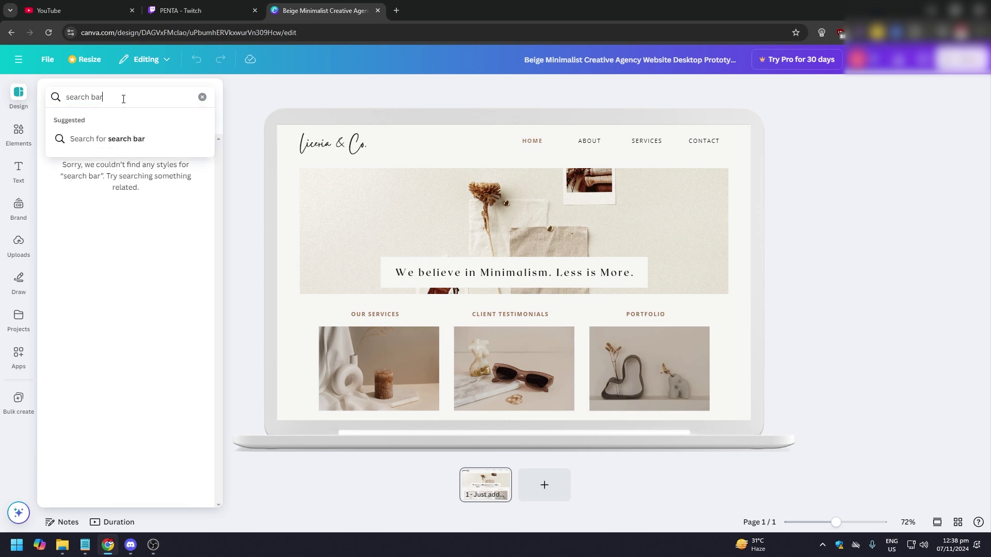
left_click(202, 97)
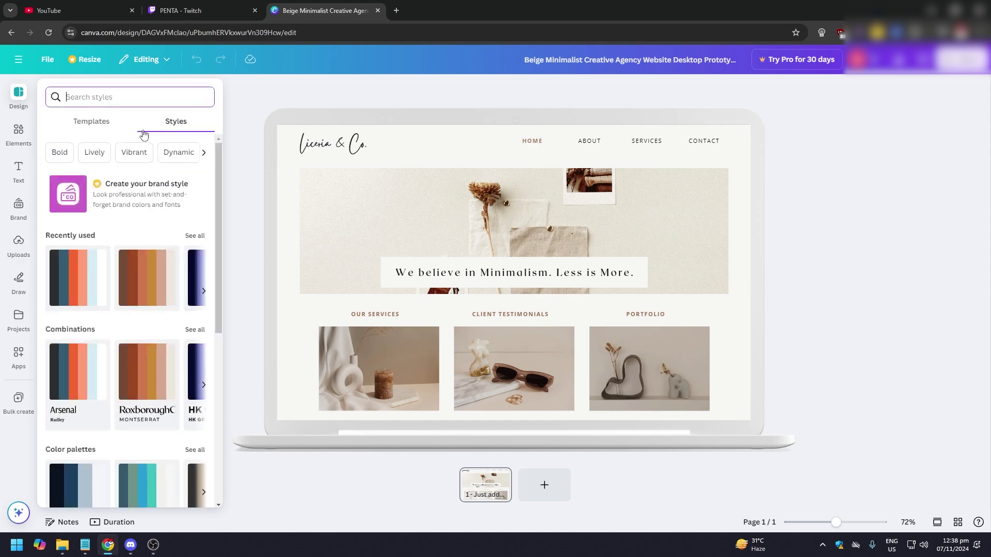
Step: Apply the blue-and-white travel agency template from the 'search bar' template results
left_click(90, 130)
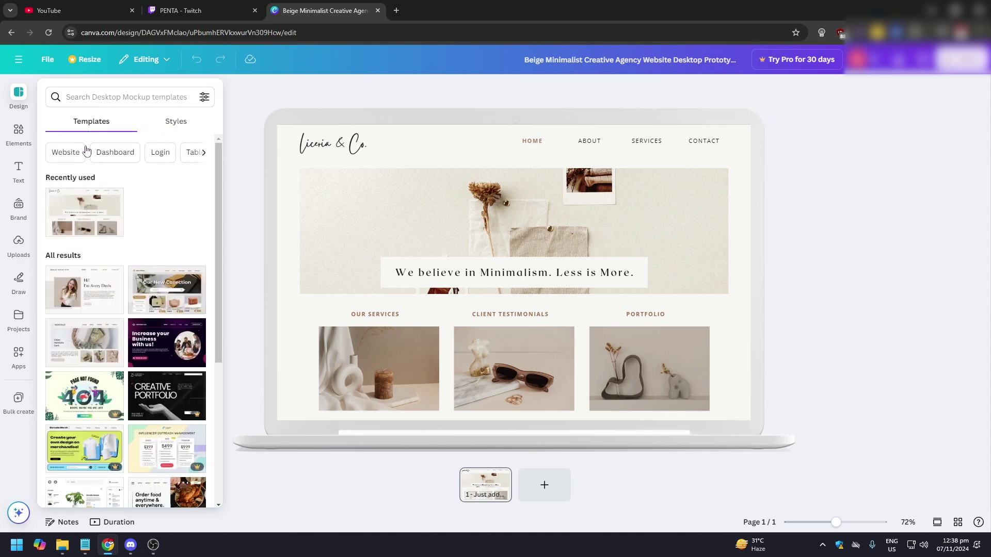
left_click(109, 96)
type("s")
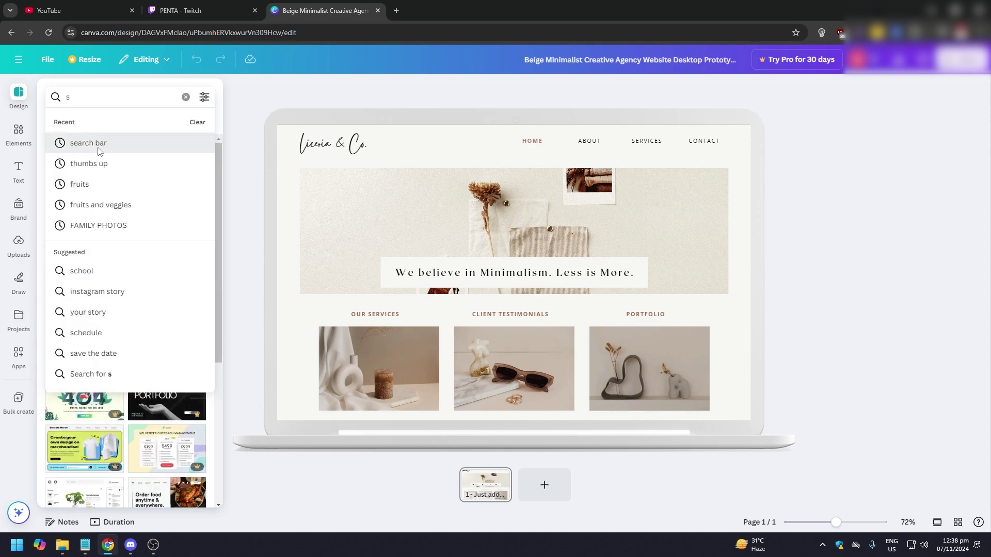
left_click(99, 147)
left_click(84, 195)
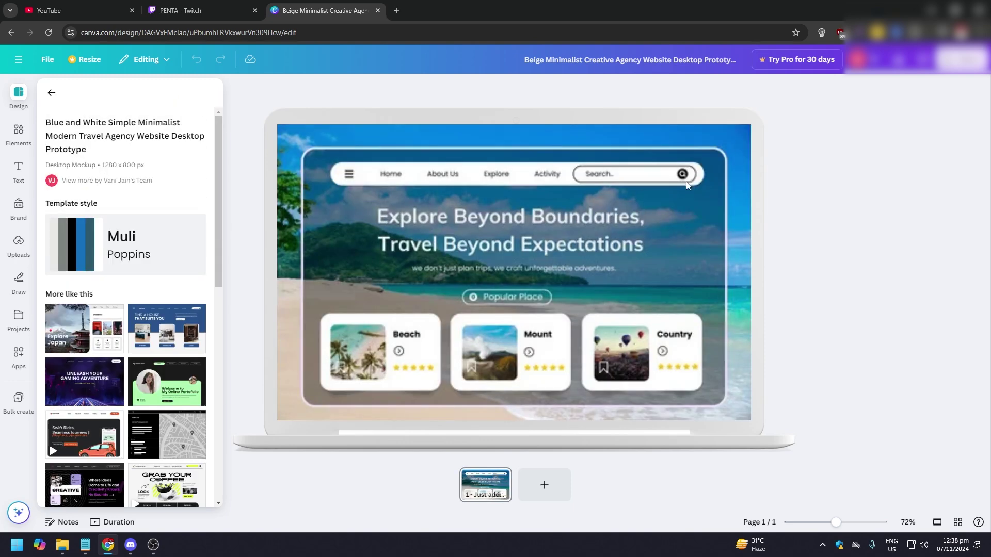
Step: Copy the travel template's navigation search bar and return to Projects
left_click(641, 181)
left_click(639, 181)
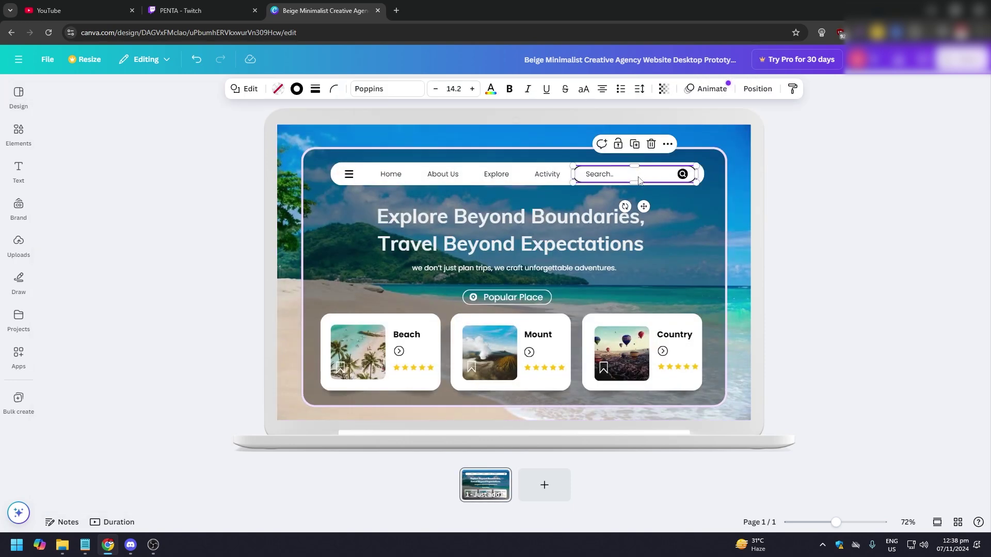
left_click(667, 144)
left_click(680, 171)
left_click(11, 32)
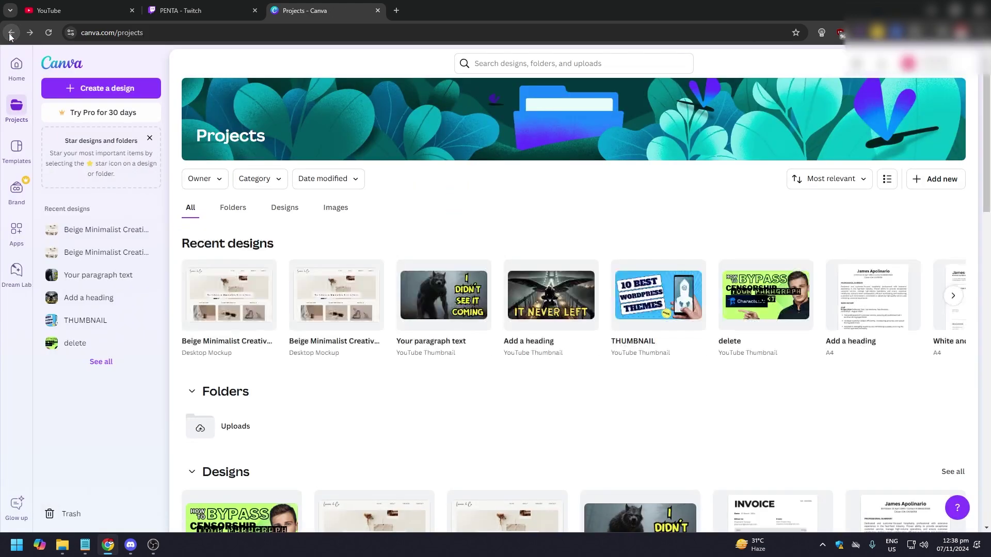
Step: Open the Beige Minimalist Creative Agency mockup from the recent Projects designs
left_click(220, 285)
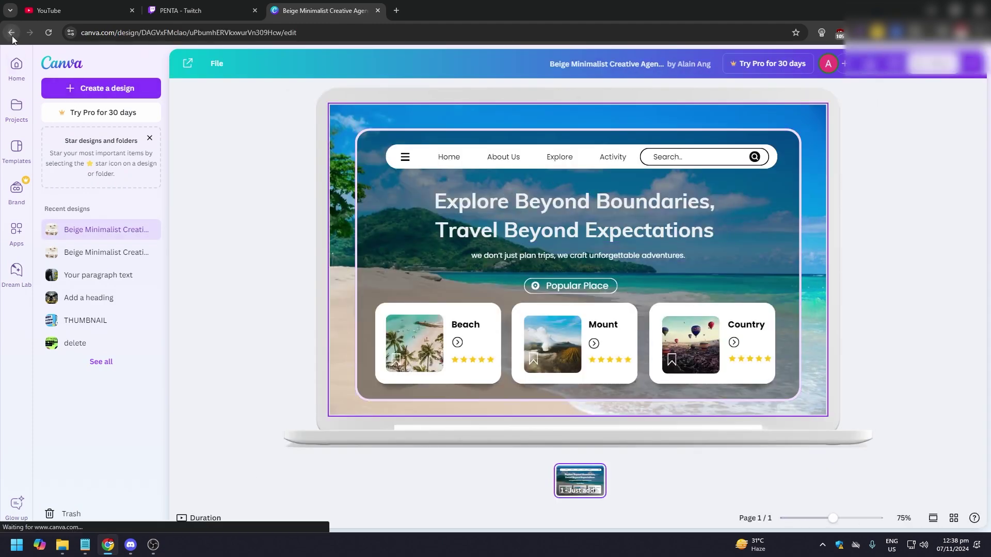
left_click(11, 33)
left_click(341, 301)
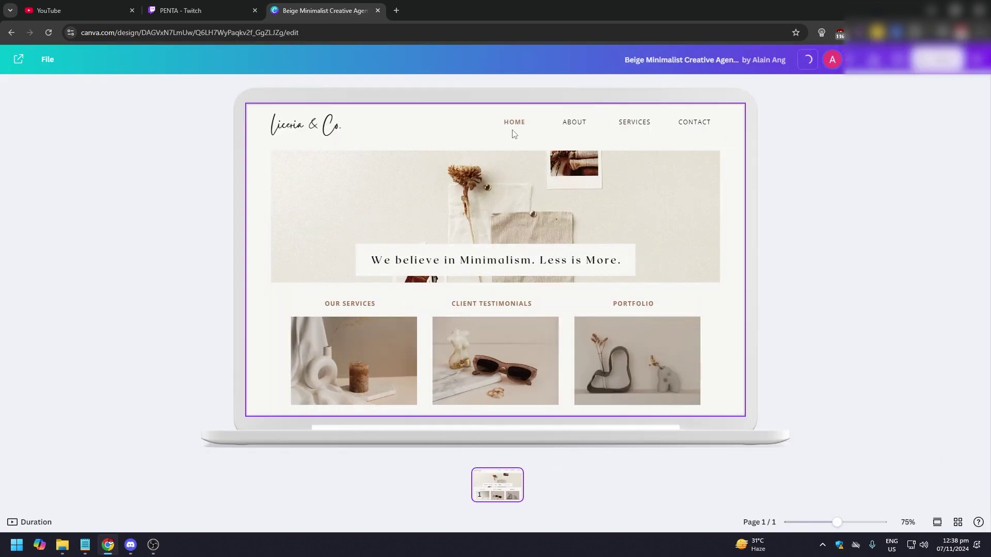
Step: Try right-click Paste on the mockup page, then dismiss the copy-and-paste notice
right_click(515, 139)
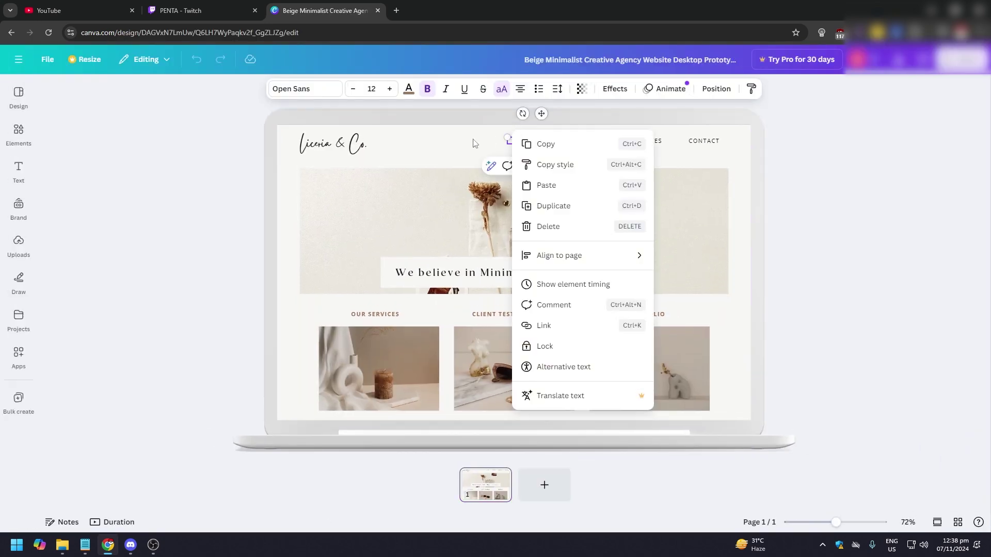
key("Escape")
right_click(416, 150)
left_click(443, 203)
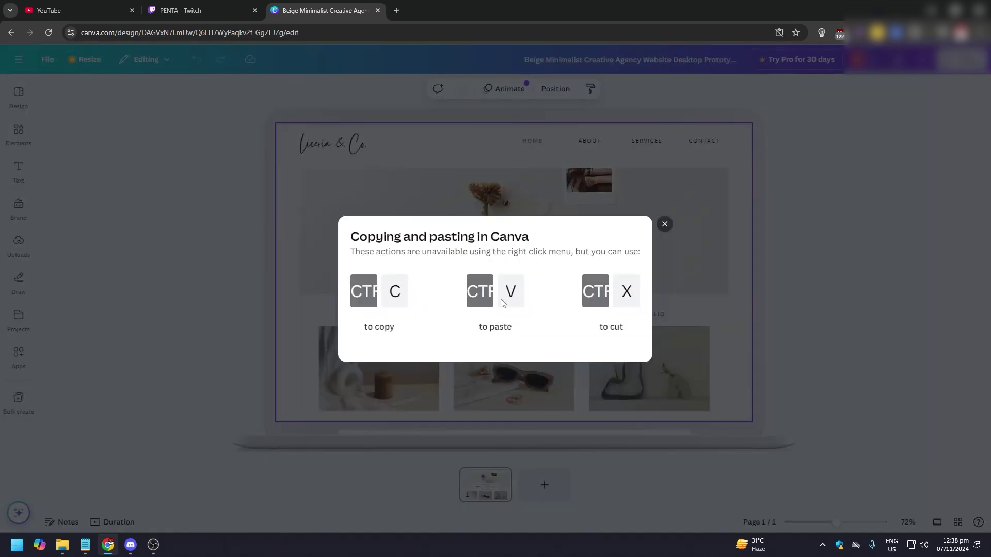
left_click(664, 225)
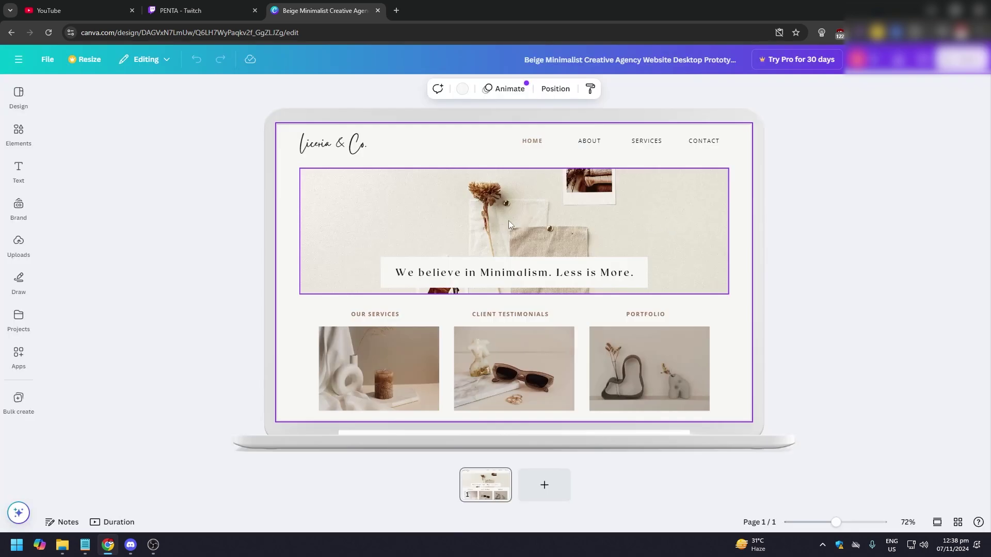
Step: Paste the search bar, widen it, and move it beside the logo
key("ctrl+v")
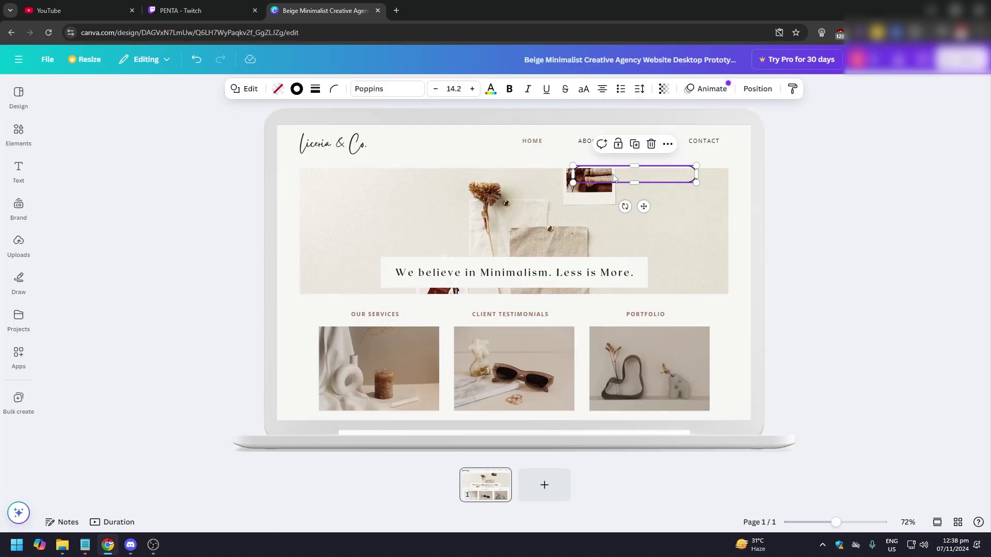
key("ctrl+z")
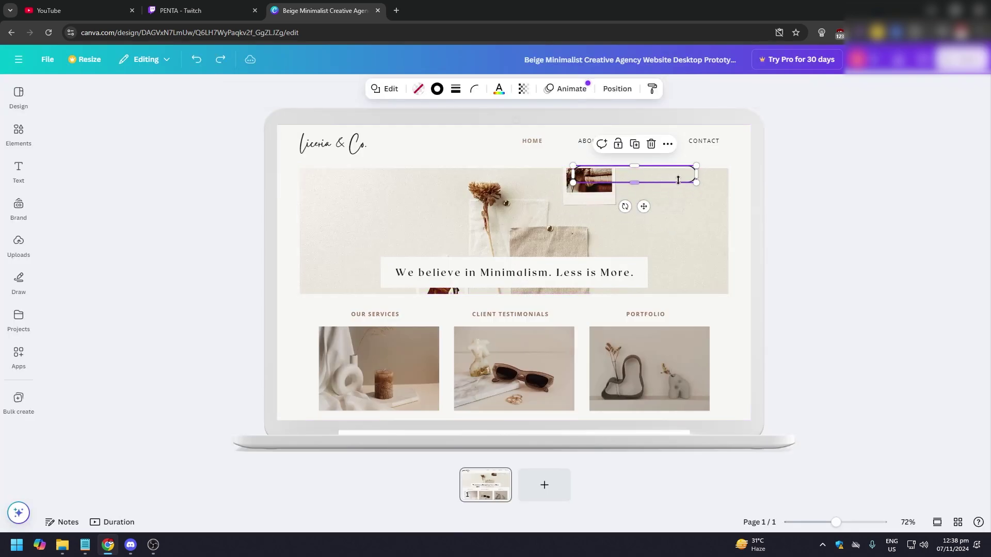
left_click_drag(695, 181, 714, 184)
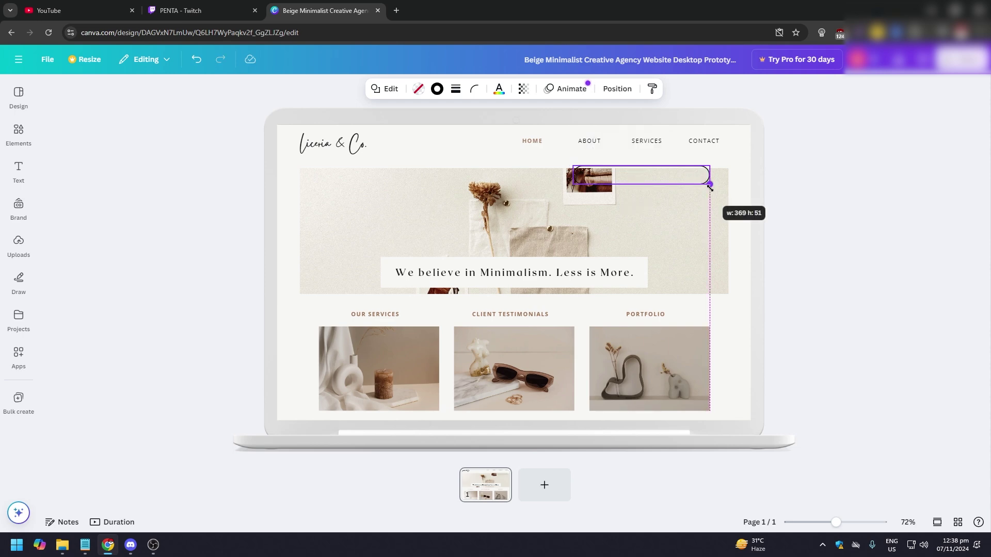
left_click(677, 144)
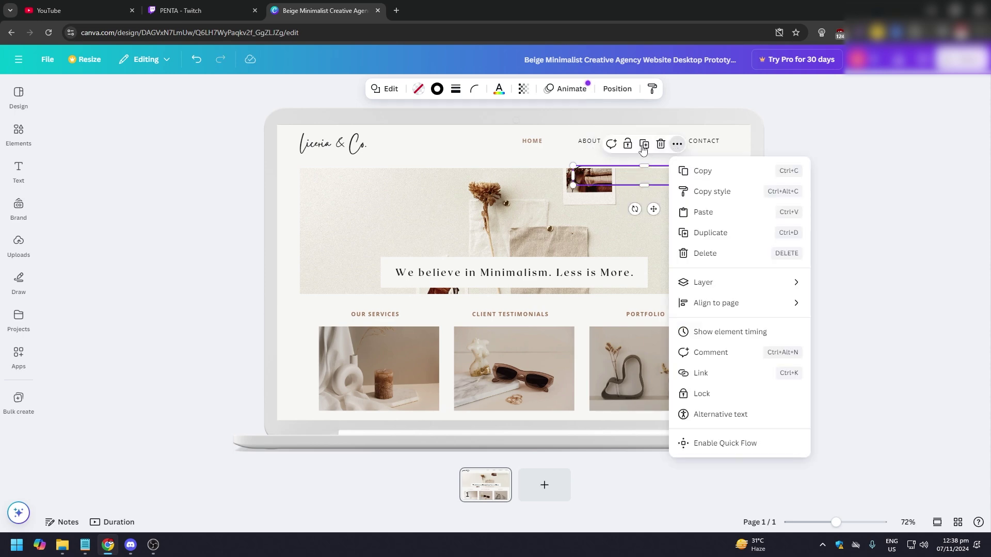
left_click(470, 158)
left_click_drag(635, 183, 437, 158)
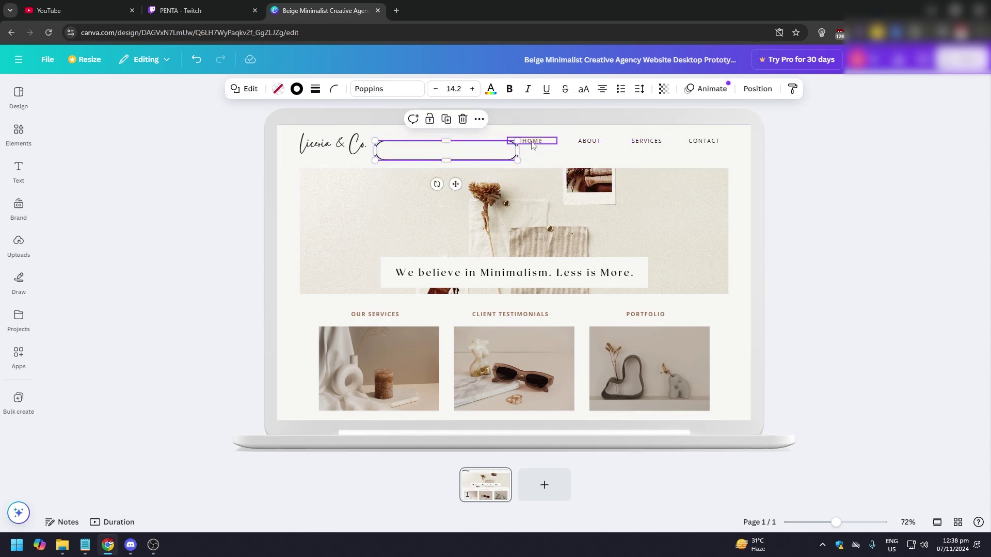
Step: Shift CONTACT, SERVICES, ABOUT and HOME right and nudge the search bar into place
mouse_move(704, 142)
left_mouse_down()
mouse_move(712, 142)
mouse_move(666, 147)
left_mouse_up()
left_click(657, 146)
left_click_drag(592, 142, 604, 141)
left_click_drag(538, 142, 552, 142)
left_click_drag(479, 148, 486, 147)
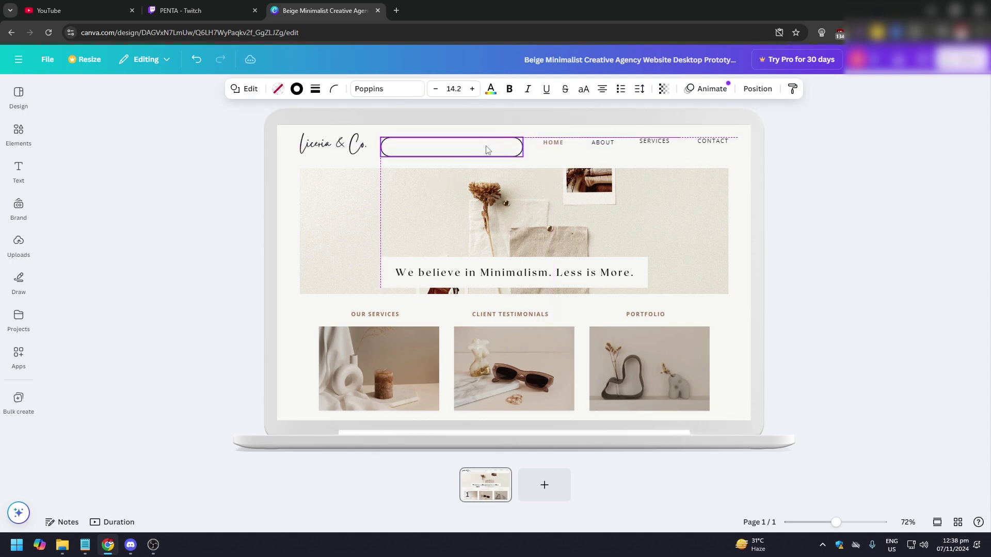
left_click(849, 182)
left_click(410, 151)
left_click(449, 146)
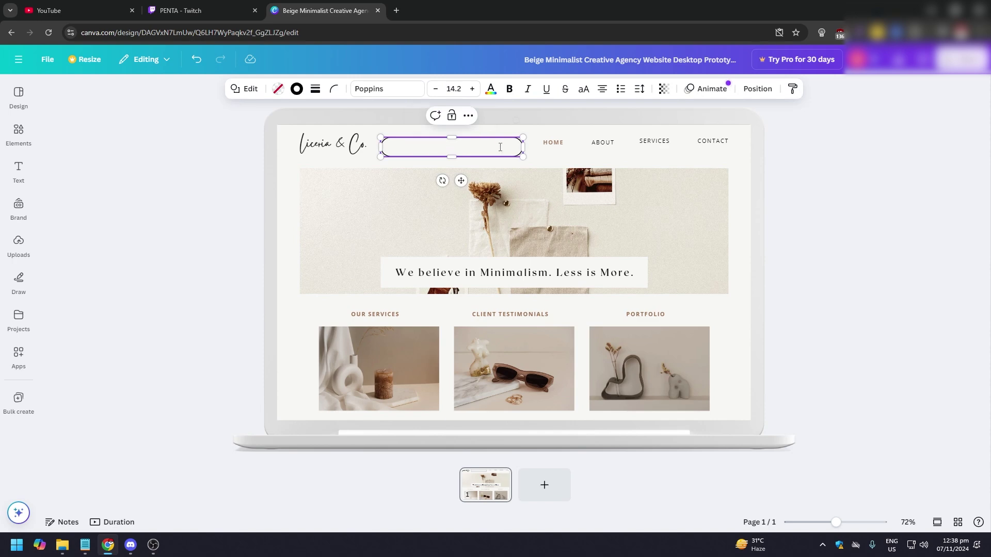